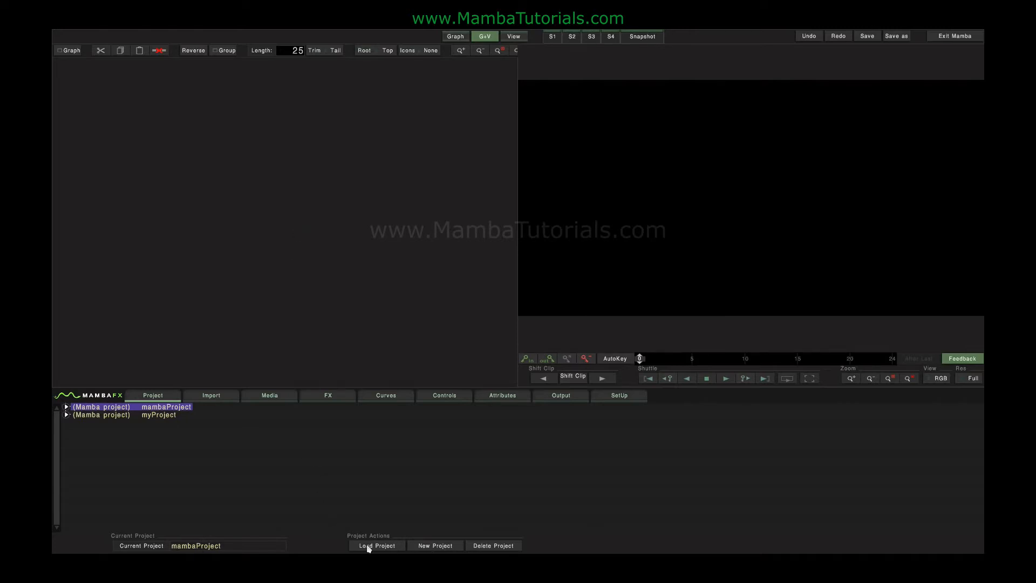
Open the /MATERIAL/rushes folder in the import browser.
click(206, 398)
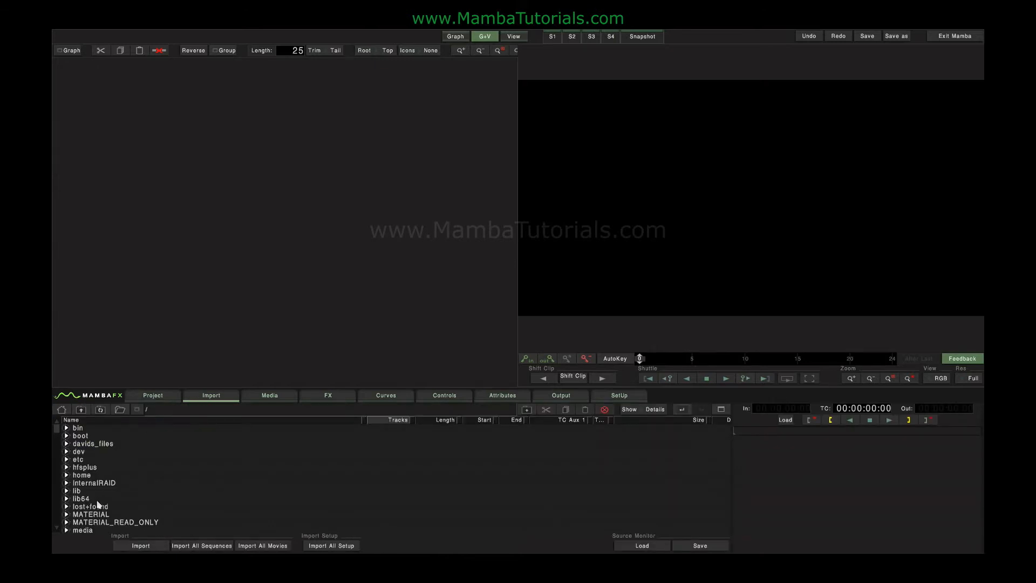
click(67, 515)
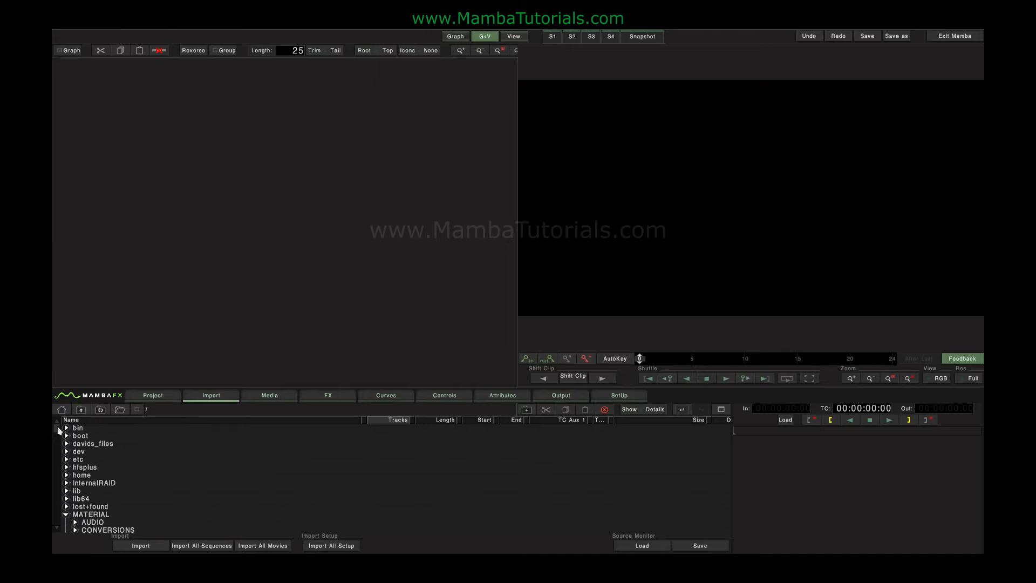
scroll(58, 431, down, 5)
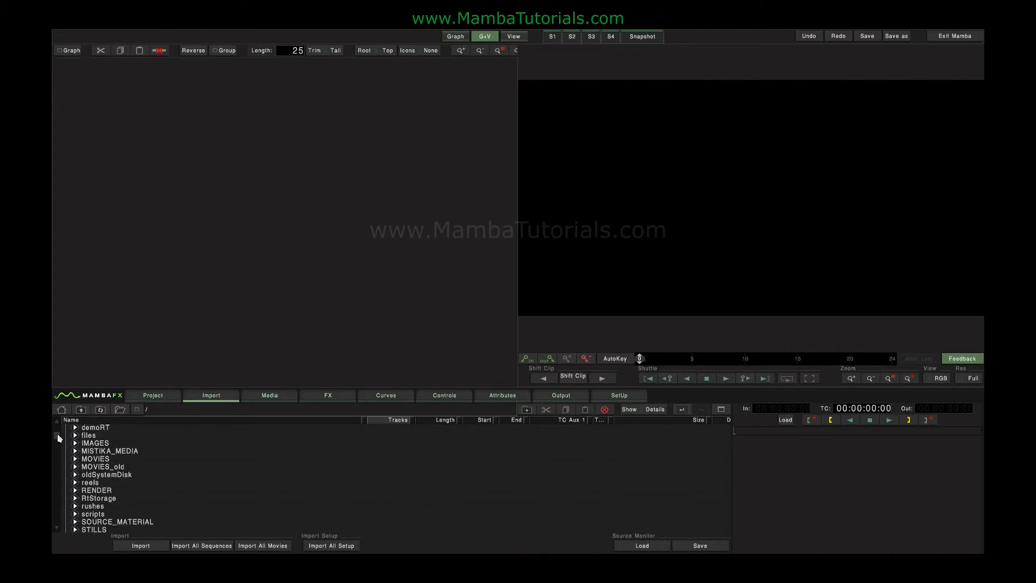
scroll(57, 433, down, 1)
click(75, 480)
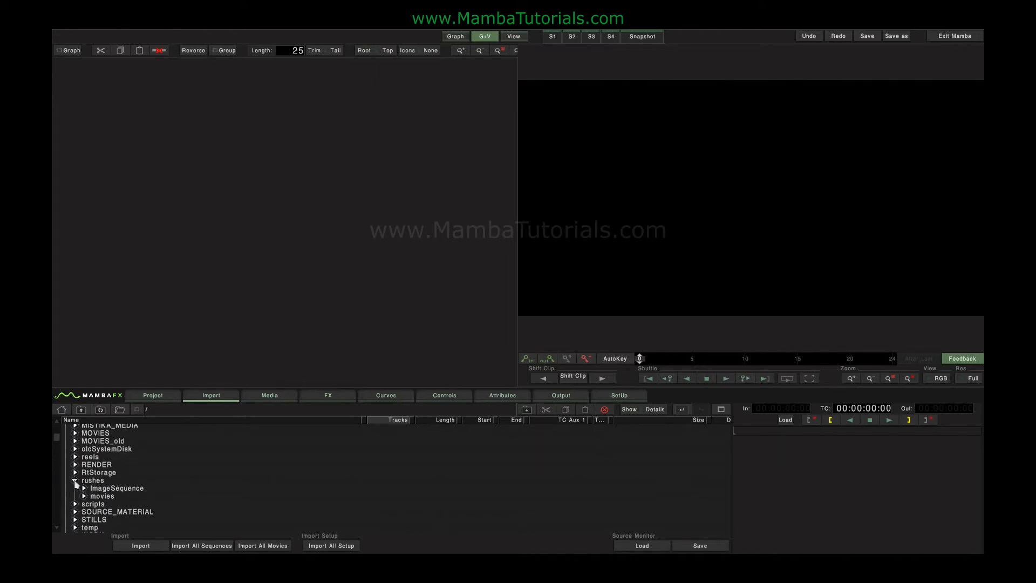
double_click(94, 483)
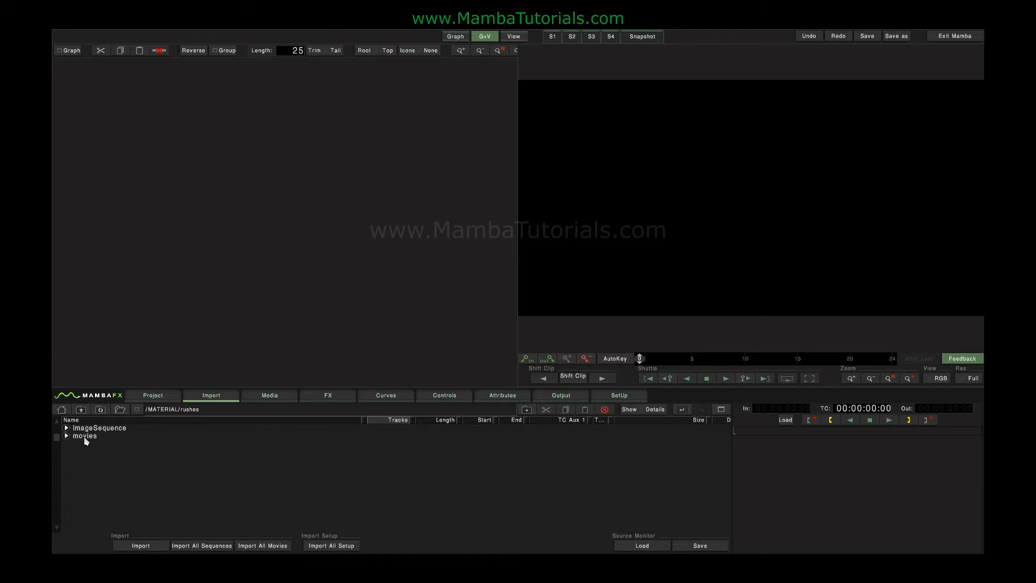
click(137, 413)
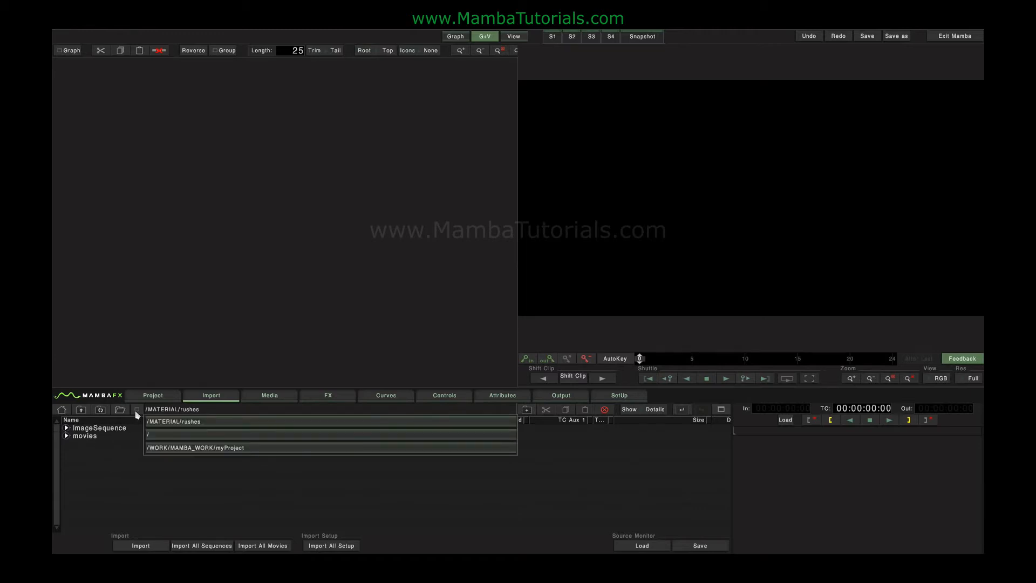
click(136, 411)
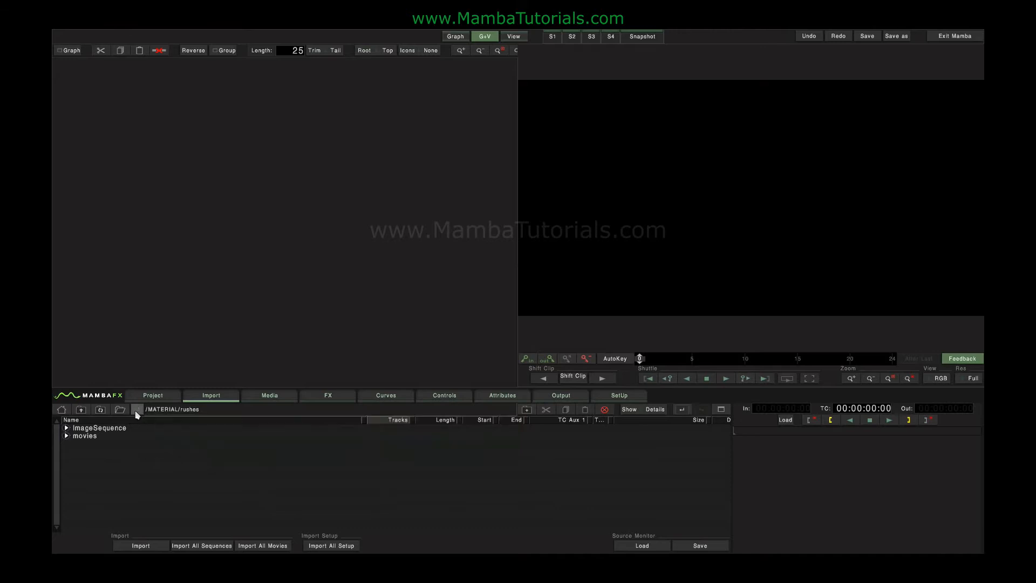
Preview and scrub the movie rushes__0000_0000.mov from the movies folder in the source monitor.
click(67, 435)
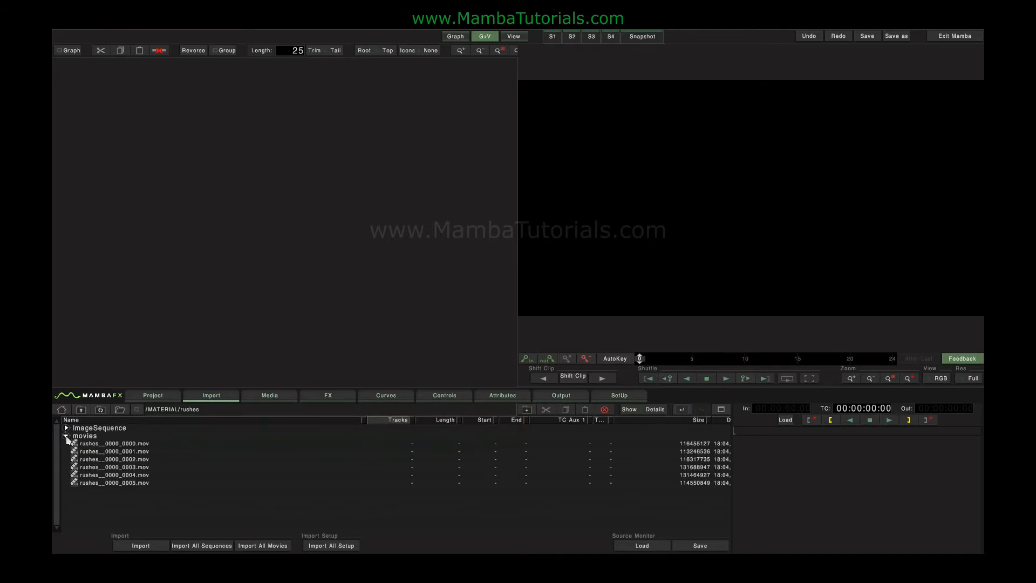
click(91, 447)
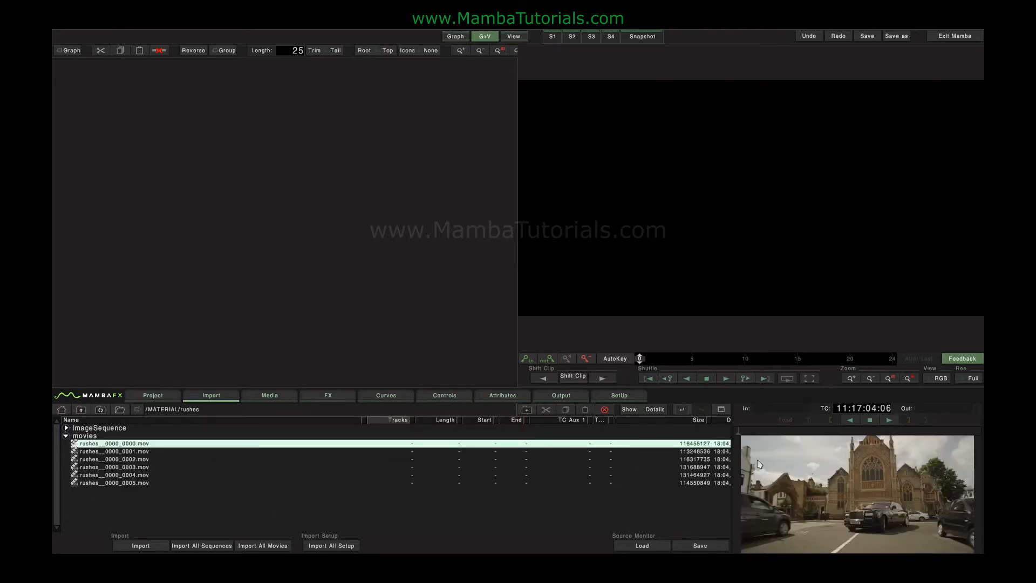
mouse_move(744, 440)
mouse_down()
mouse_move(926, 436)
mouse_move(734, 432)
mouse_up()
drag(742, 435, 773, 453)
Preview and scrub the EXR image sequence in ImageSequence's FG left folder, starting from frame 0008.
click(66, 436)
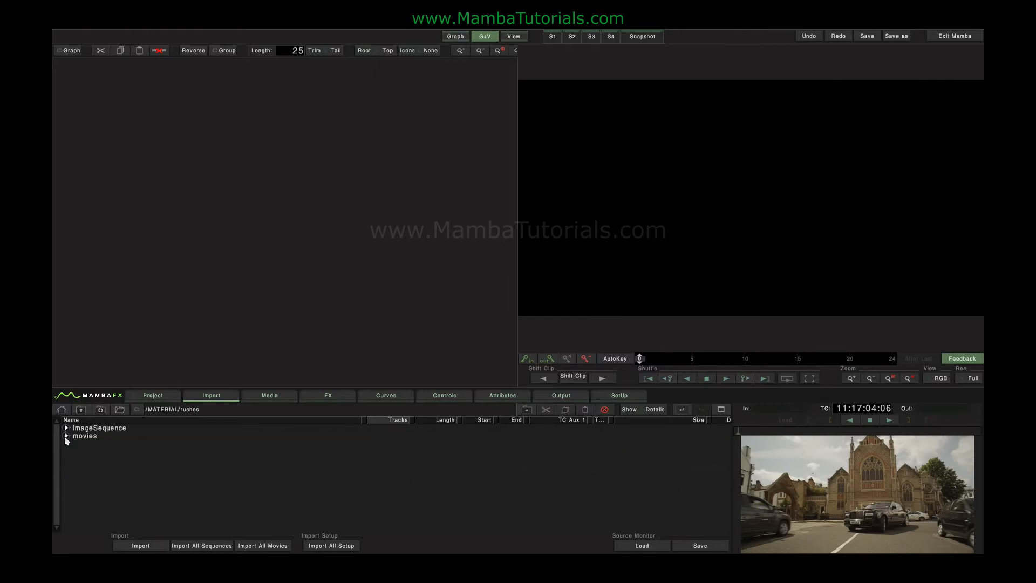
click(65, 428)
click(75, 436)
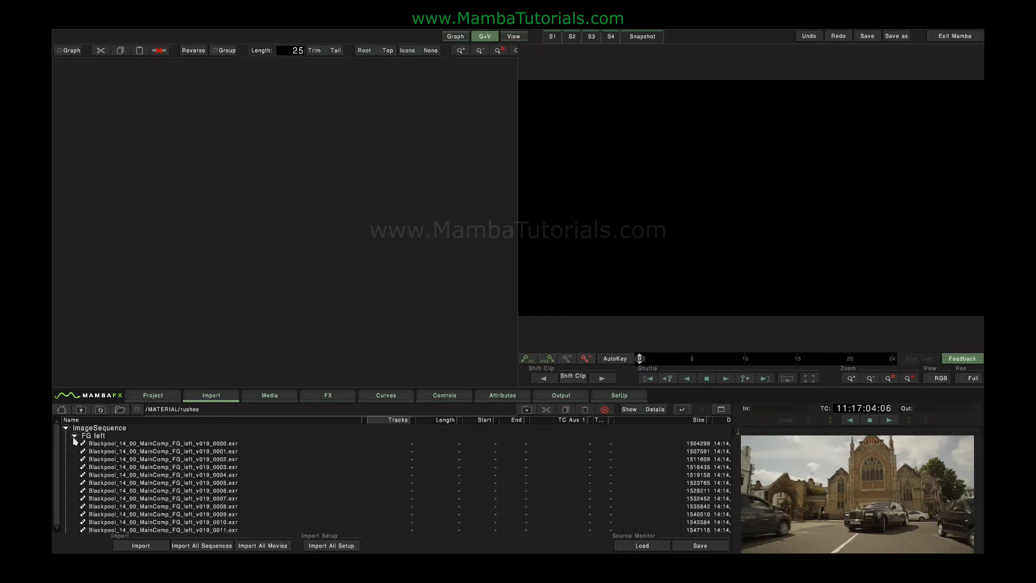
click(205, 508)
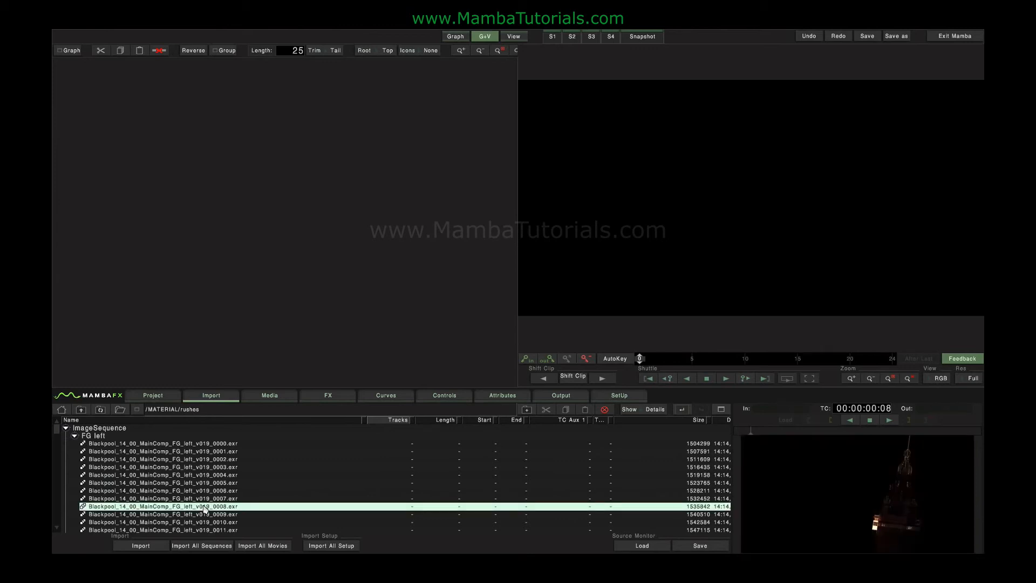
mouse_move(754, 438)
mouse_down()
mouse_move(921, 432)
mouse_move(757, 435)
mouse_up()
click(75, 436)
Create a clip from rushes__0000_0000.mov in the project's DATA folder, linked as a progressive sequence.
click(66, 443)
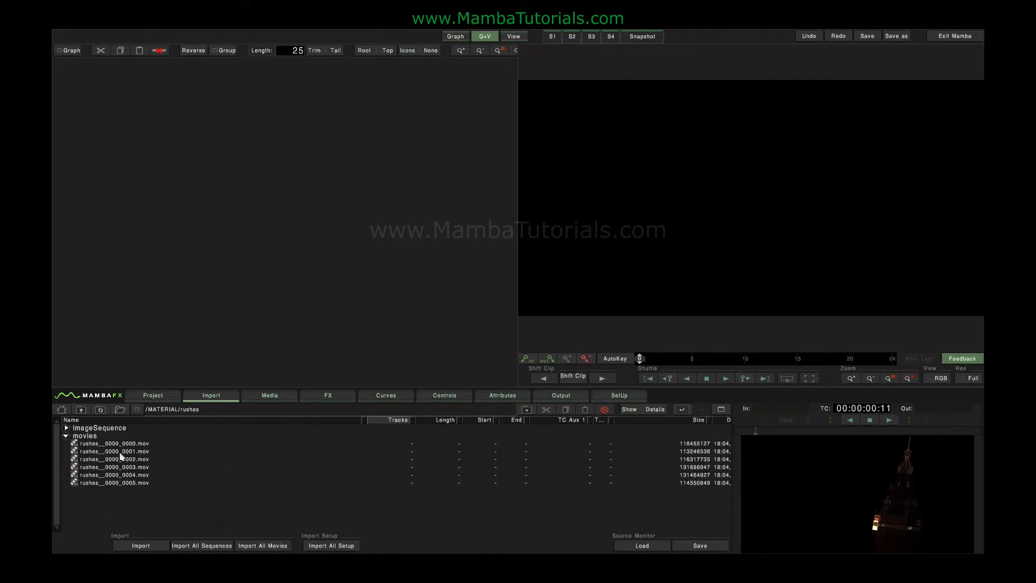
click(126, 444)
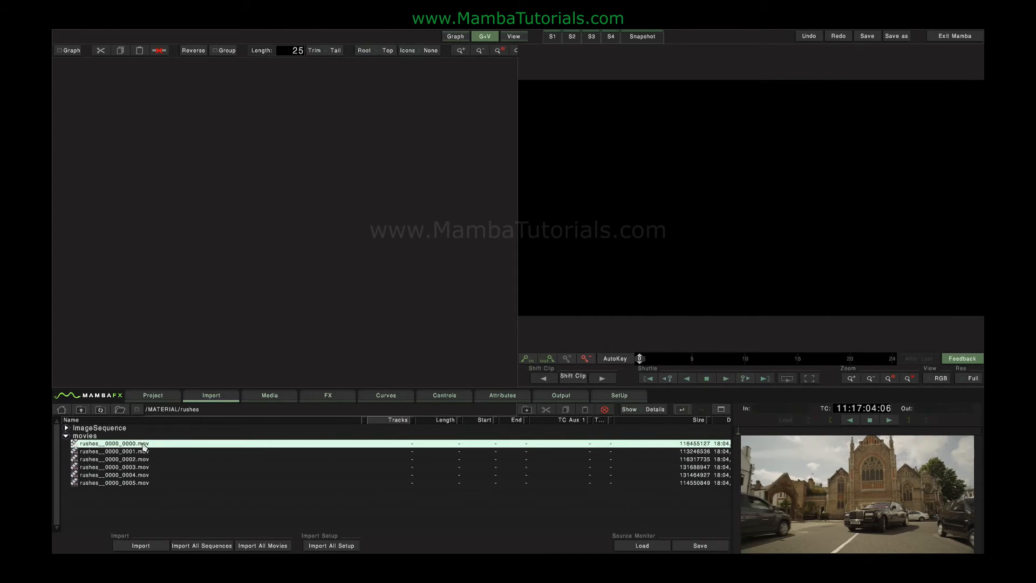
click(140, 452)
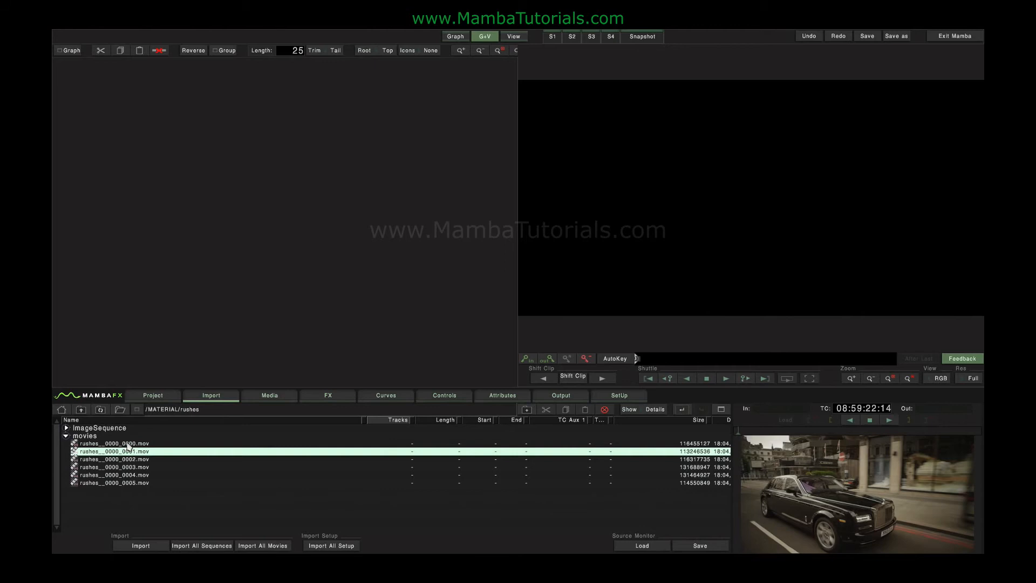
double_click(129, 446)
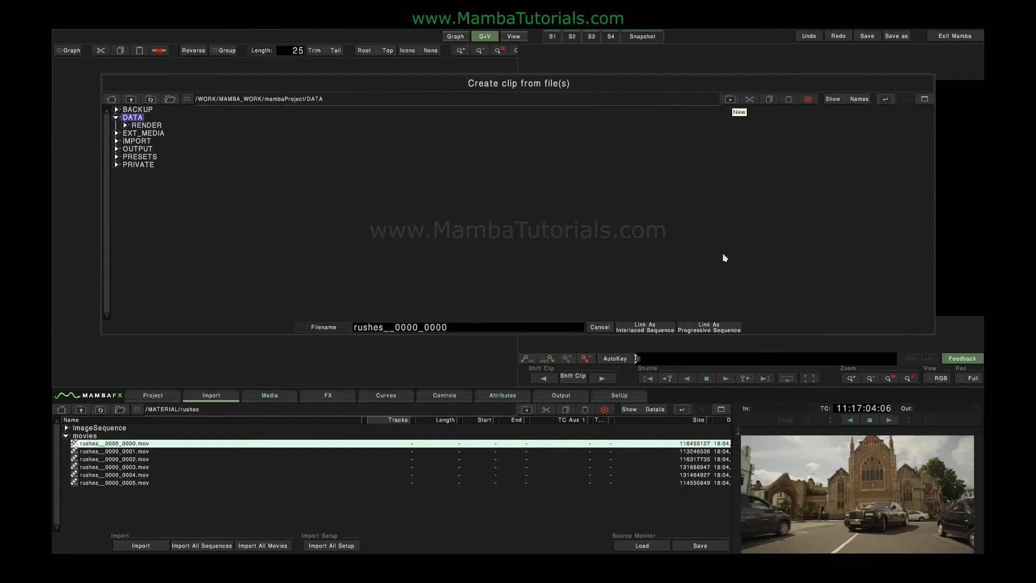
click(708, 329)
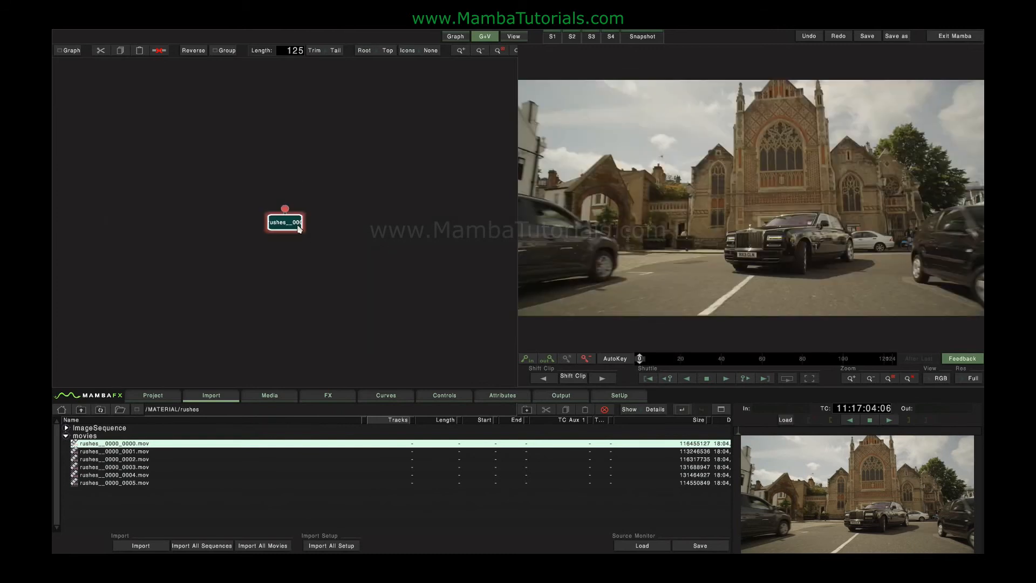
Delete the rushes__0000_0000 clip node from the graph after moving it.
drag(282, 222, 260, 274)
drag(640, 361, 398, 352)
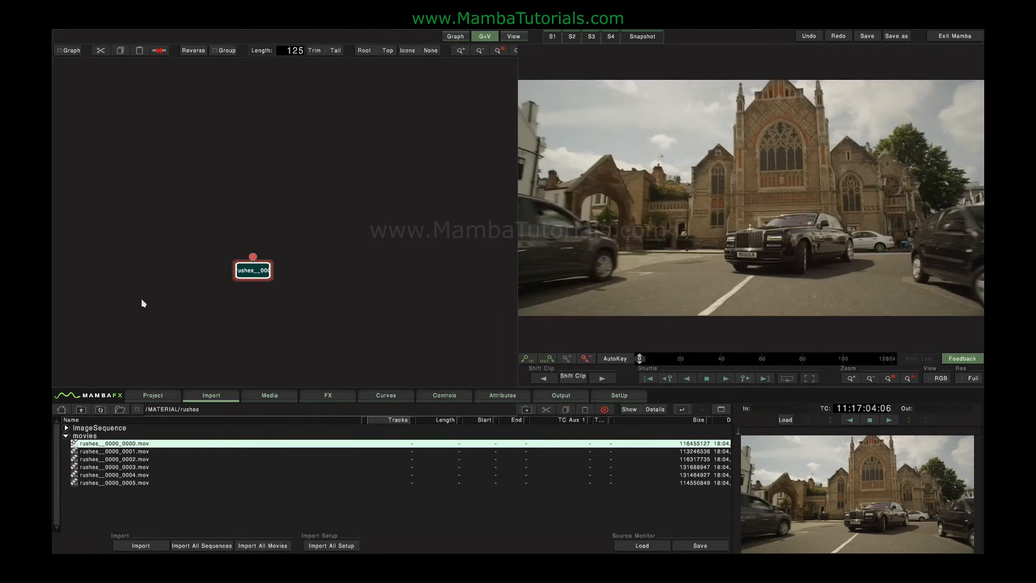
key(Delete)
Examine the clip creation options for the Blackpool_14_00_MainComp_FG_left_v019 image sequence, and cancel without linking it.
click(66, 435)
click(66, 428)
click(74, 436)
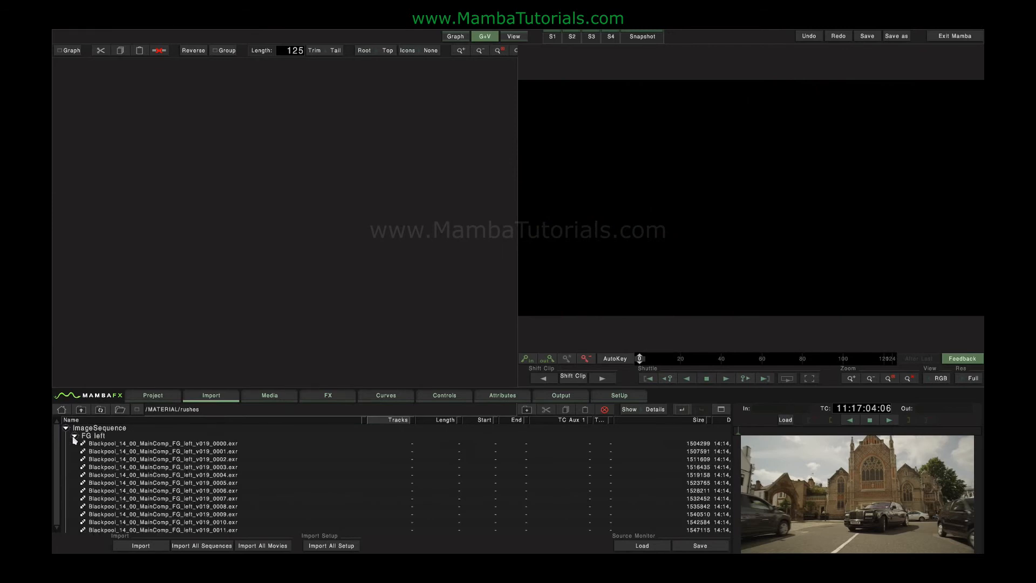
double_click(152, 477)
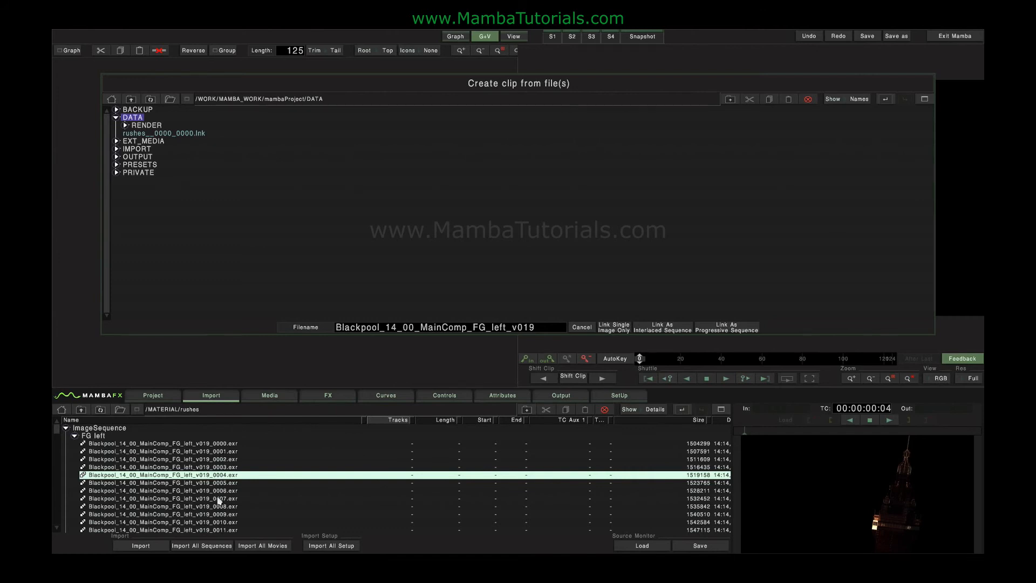
click(581, 327)
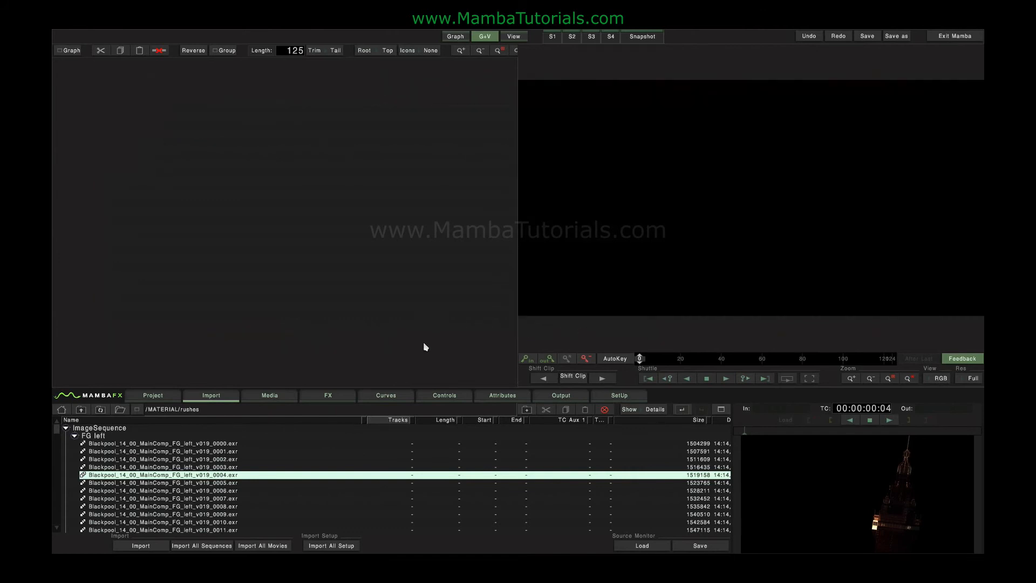
Import all movies from the movies folder, with the import setup organizing them as All Links in One Folder.
click(75, 436)
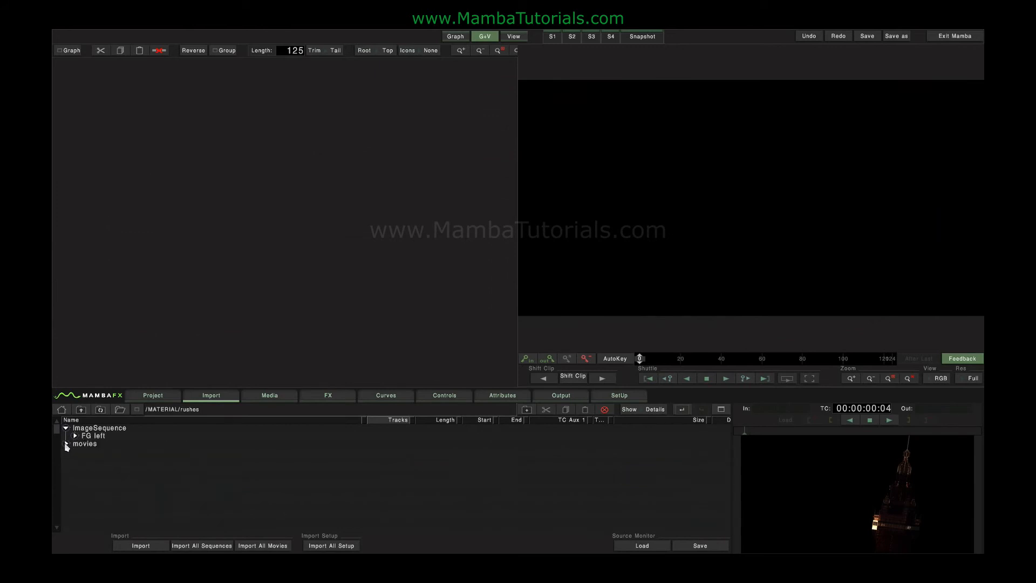
click(66, 444)
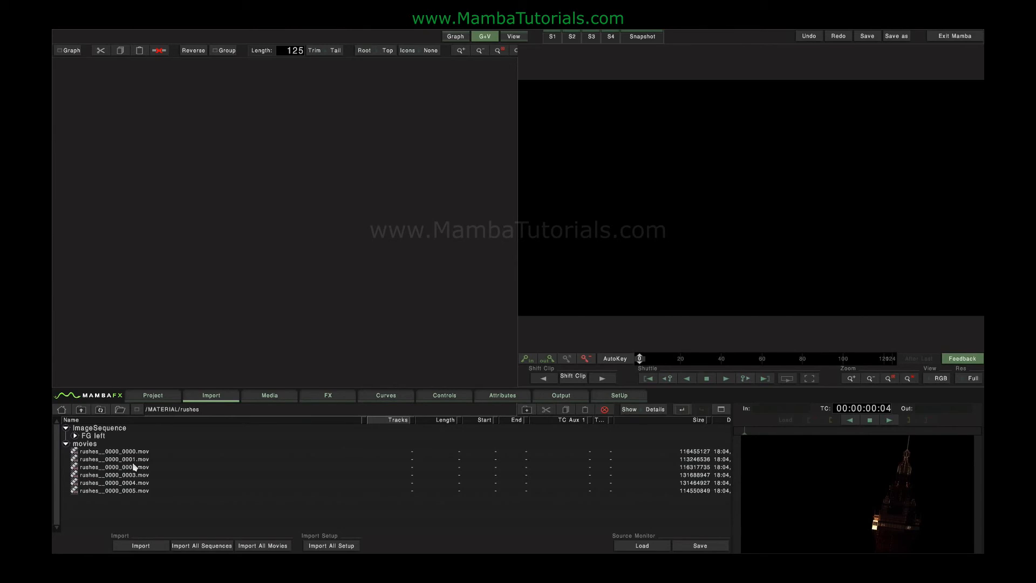
click(86, 444)
click(338, 547)
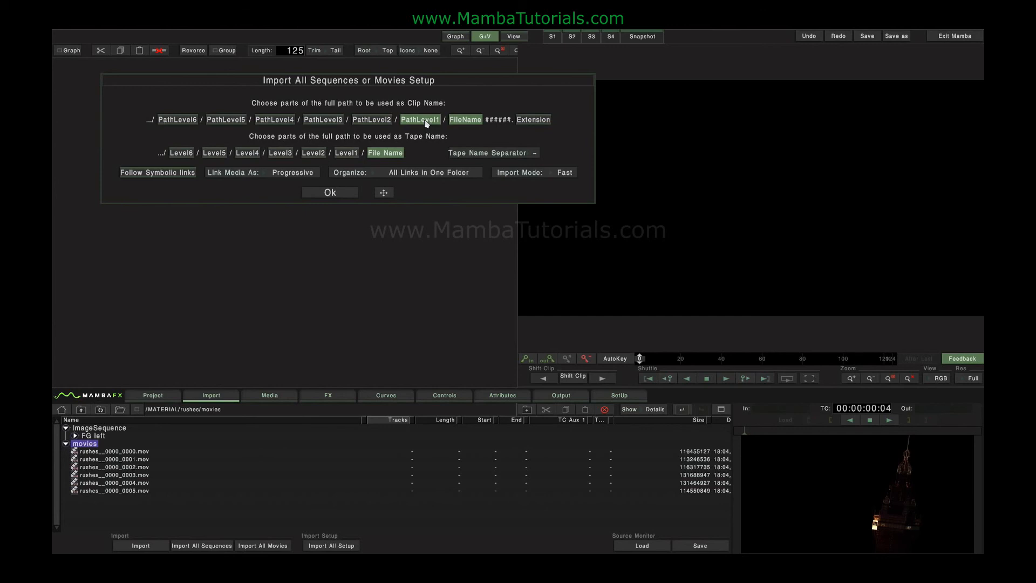
click(416, 174)
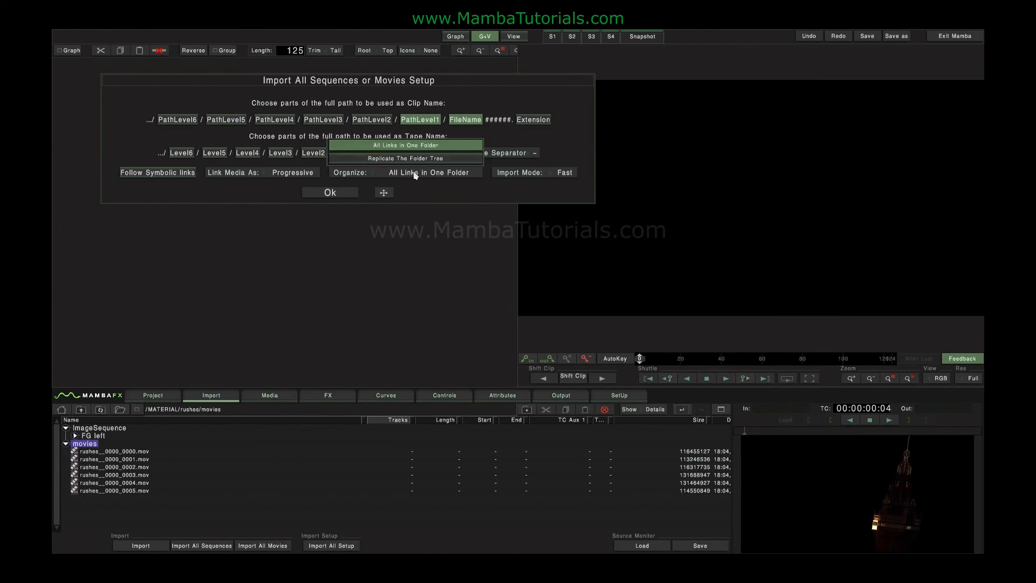
click(426, 146)
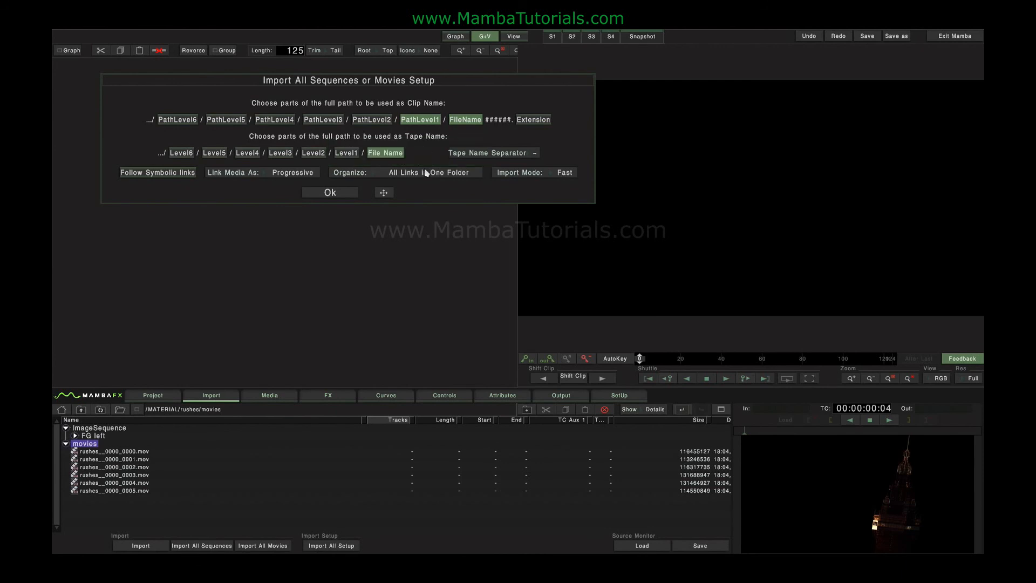
click(355, 192)
click(259, 546)
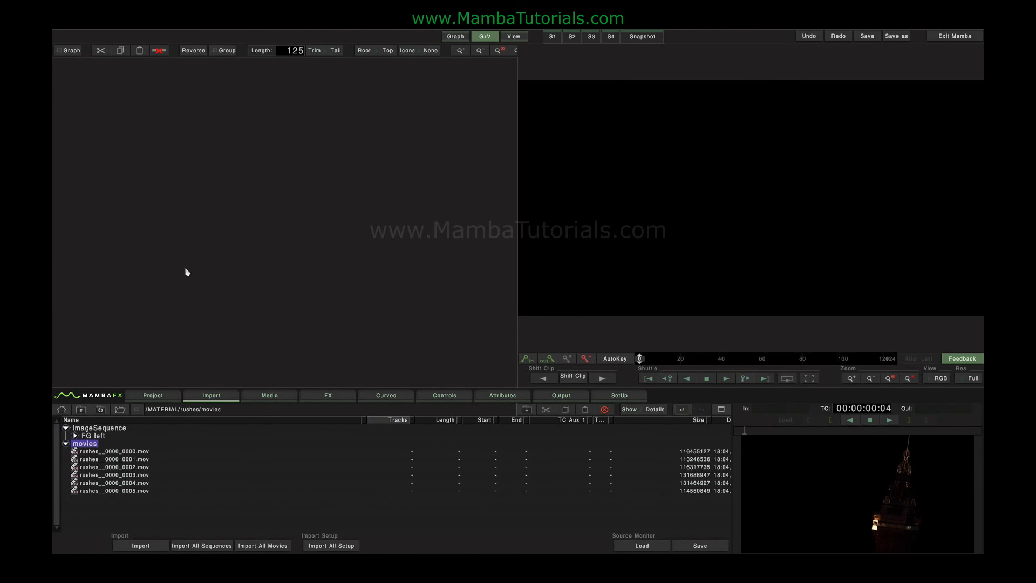
Browse the imported clips in the project's DATA/MATERIAL_rushes_movies media folder, and return to the import browser.
click(279, 395)
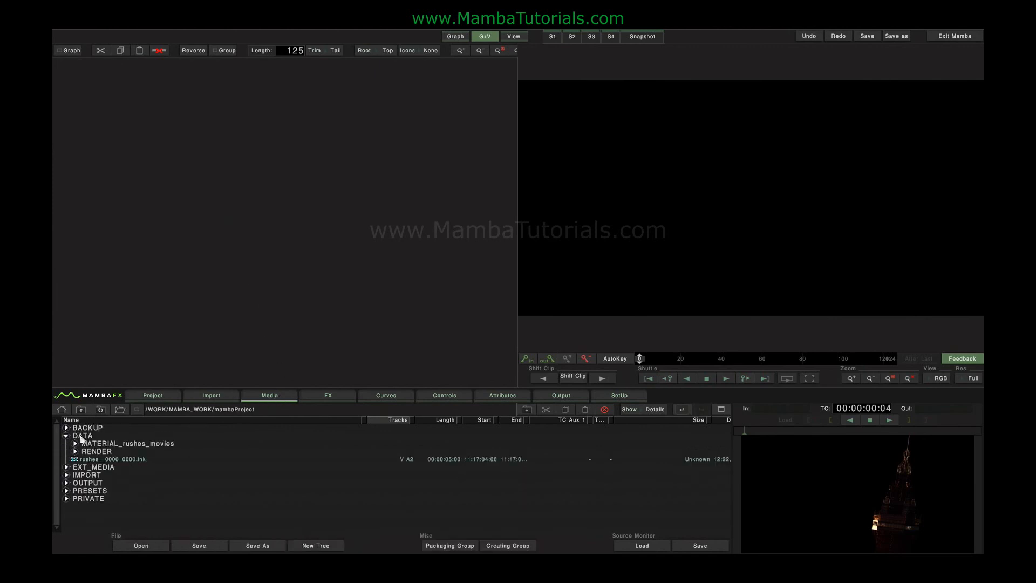
click(76, 444)
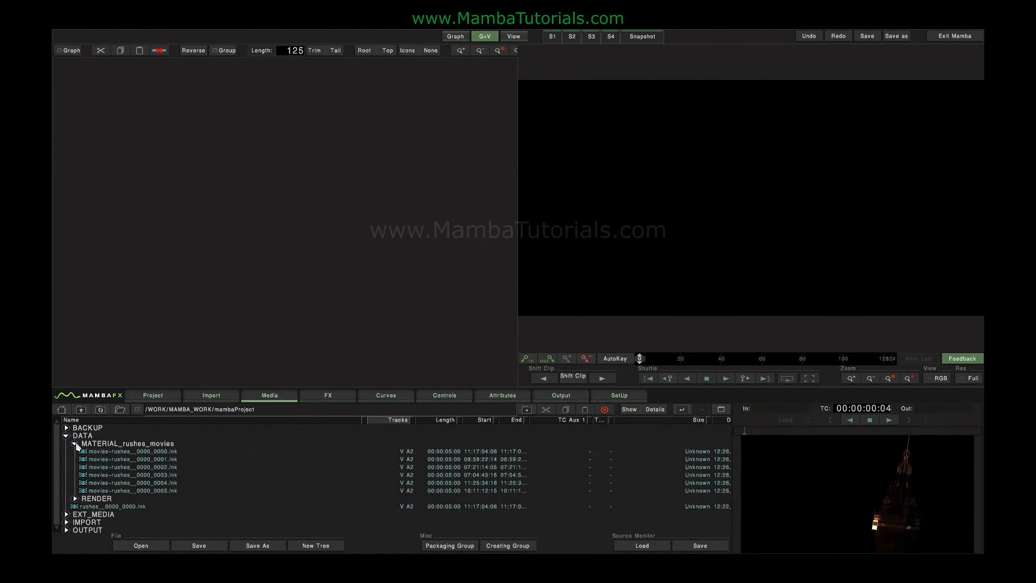
click(120, 459)
key(Down)
key(Down)
key(Down)
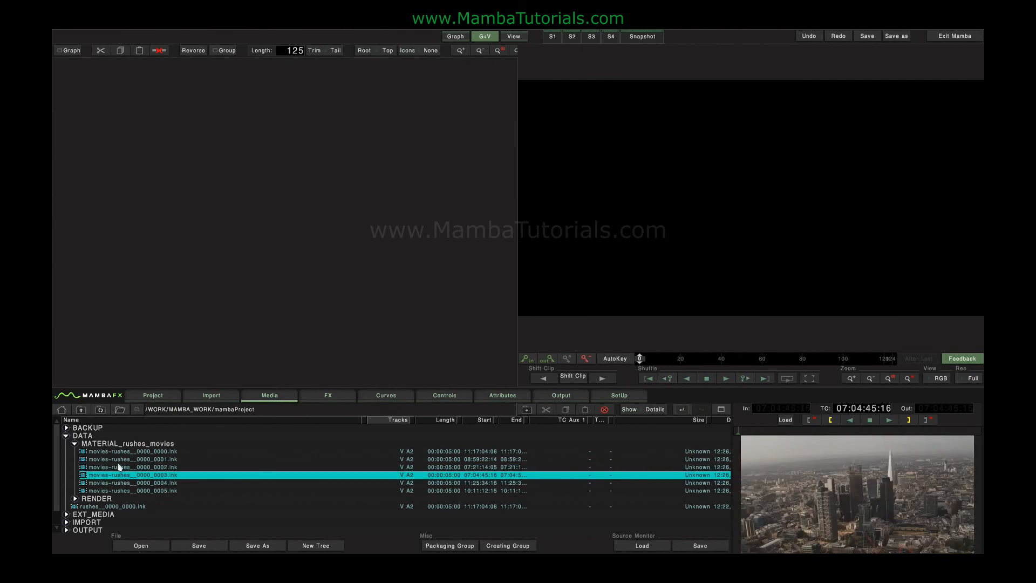
click(66, 435)
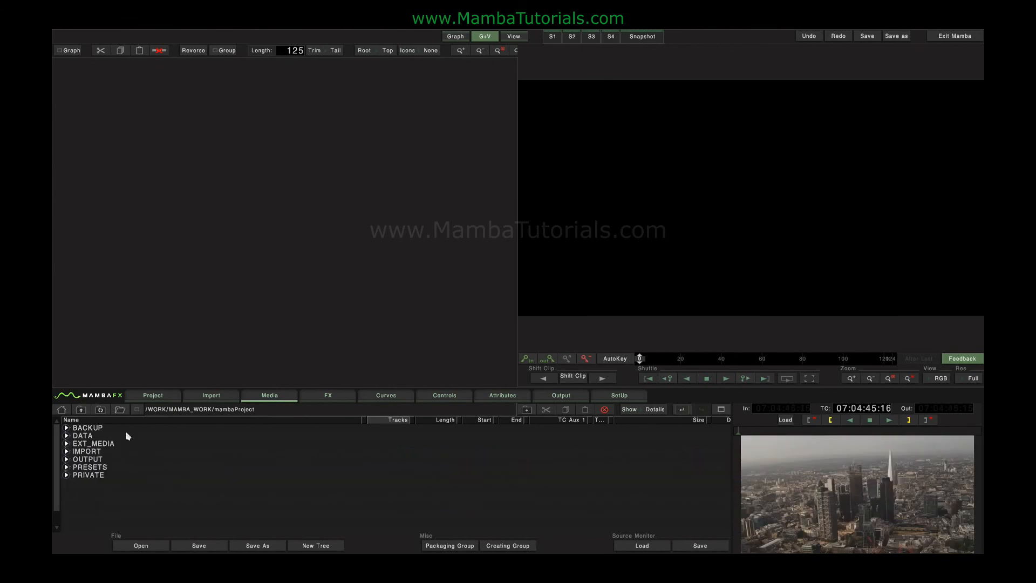
click(211, 395)
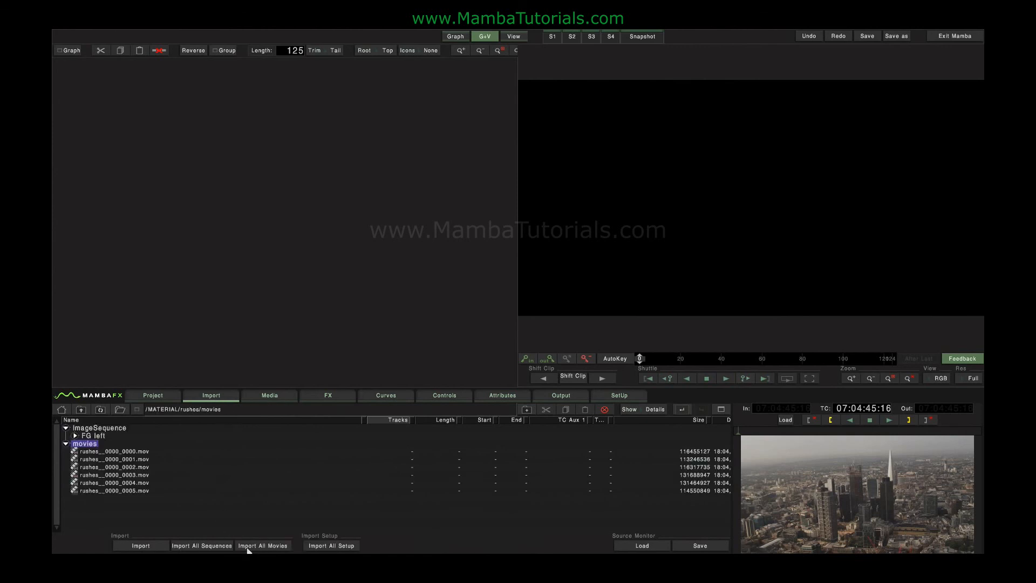